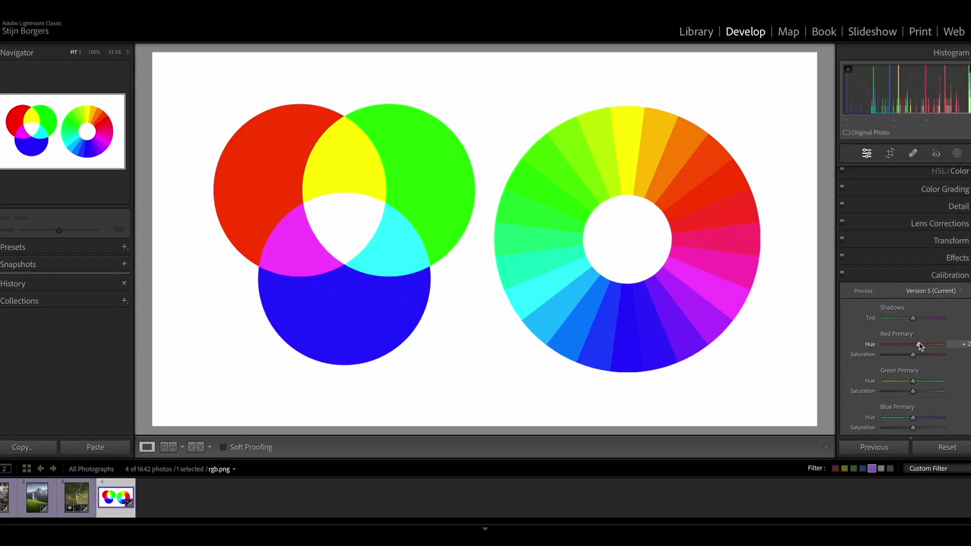
Push Red Primary Hue on rgb.png to the right so the red circle turns orange
drag(907, 344, 926, 345)
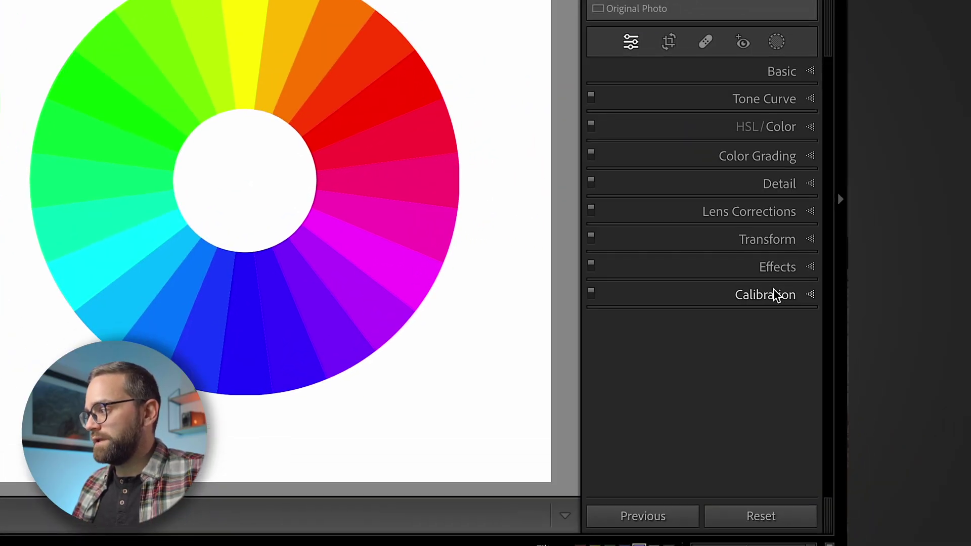
Test and reset Shadows Tint on the mountain photo, then set the waterfall's Shadows Tint to +45
click(777, 295)
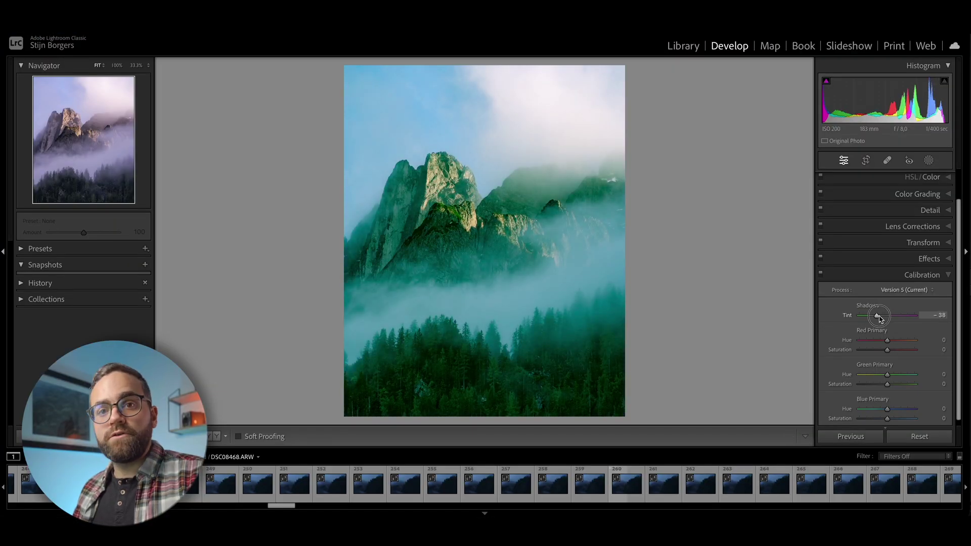
drag(879, 317, 917, 317)
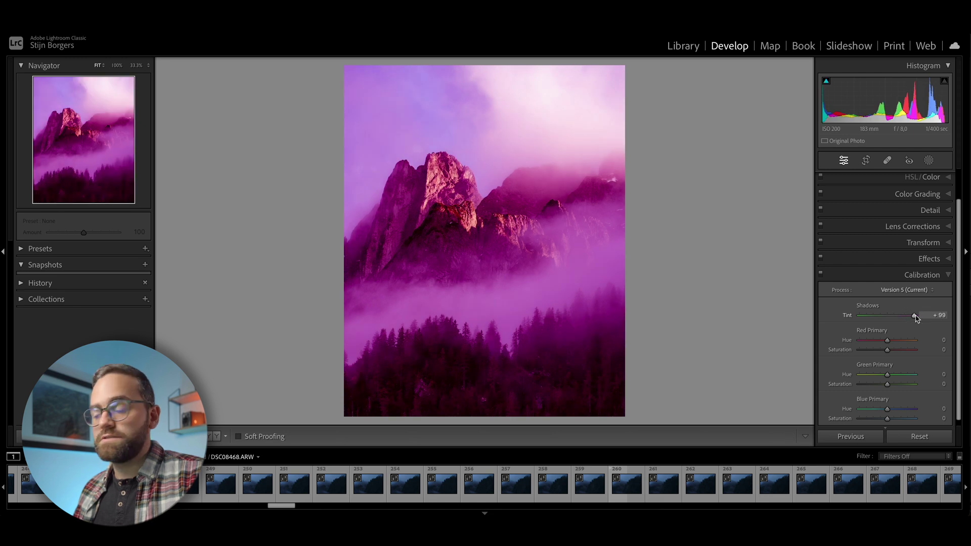
double_click(915, 315)
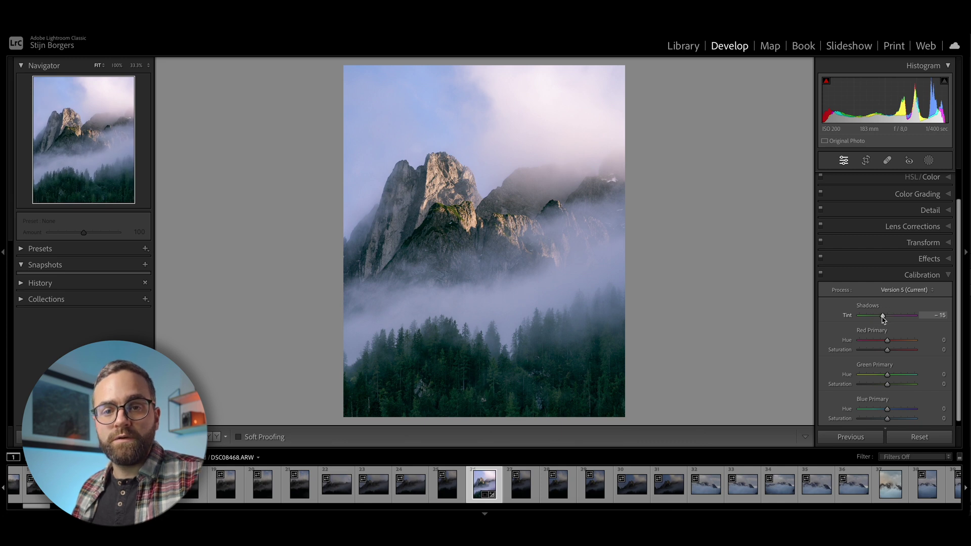
drag(889, 316, 891, 318)
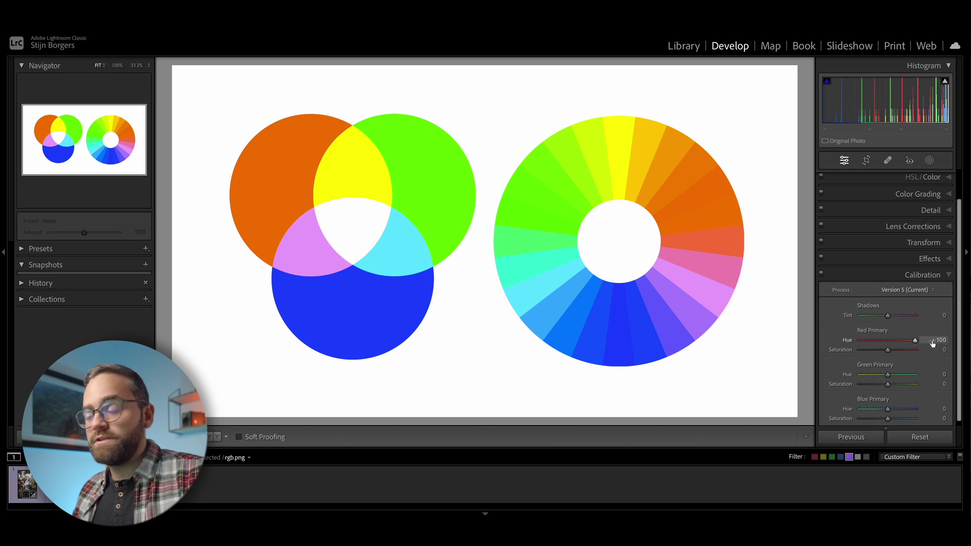
Swing Red Primary Hue on rgb.png down to -100
drag(915, 341, 859, 340)
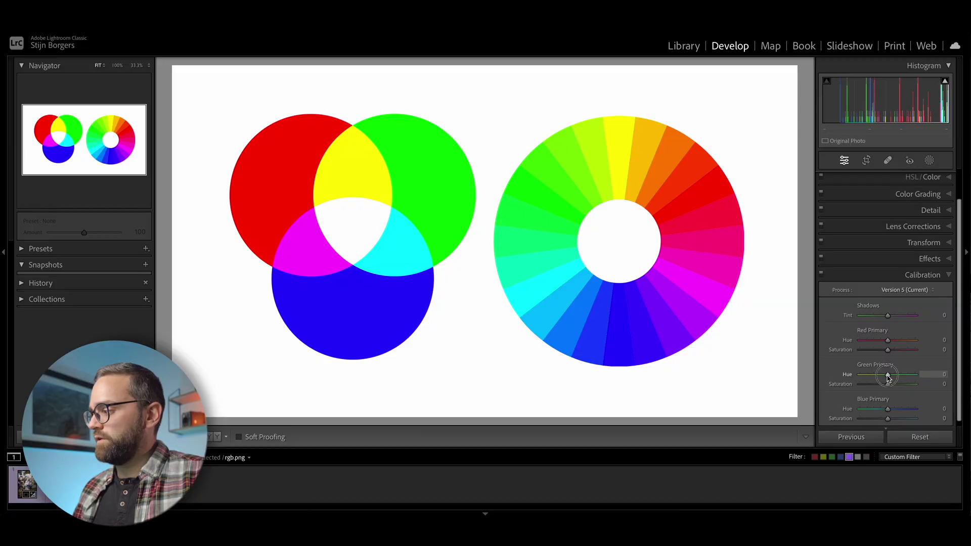
drag(890, 377, 916, 377)
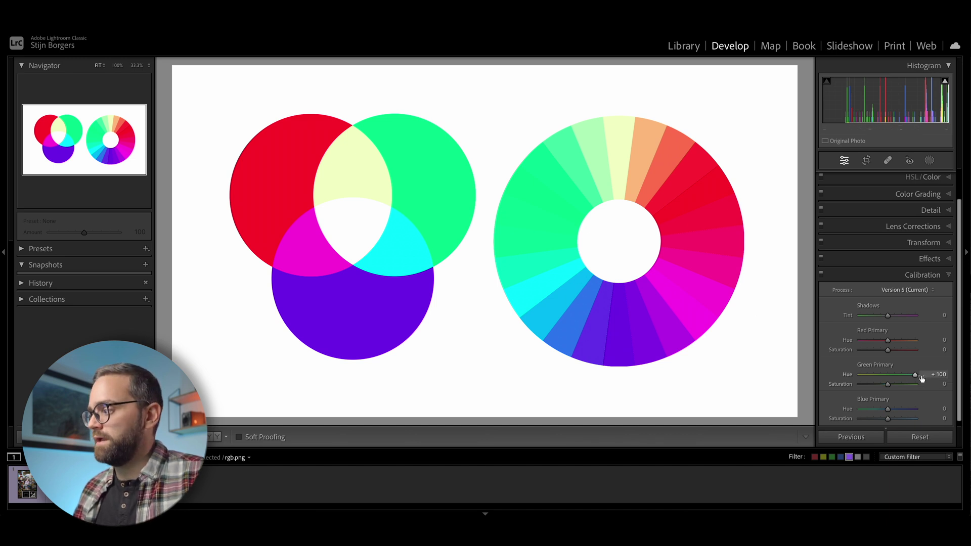
drag(921, 378, 860, 375)
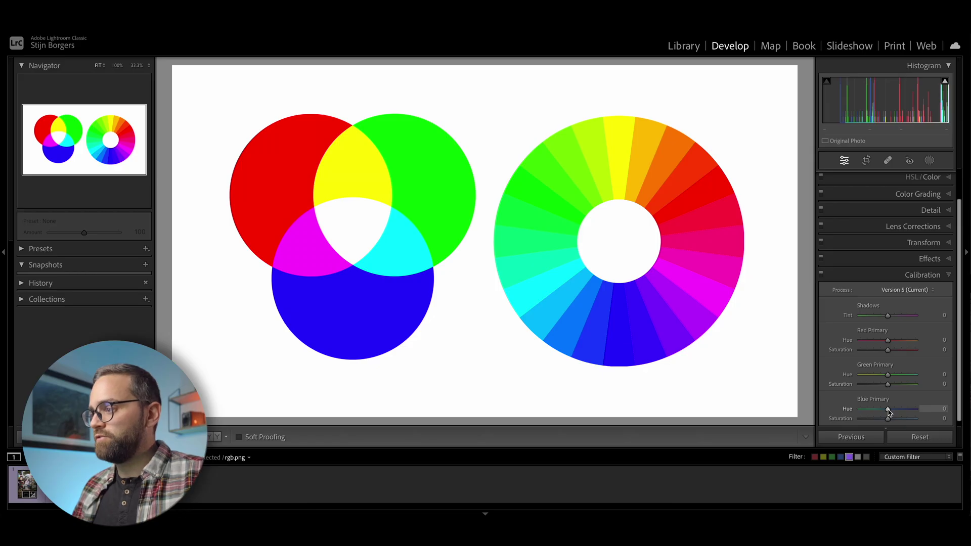
drag(889, 408, 918, 408)
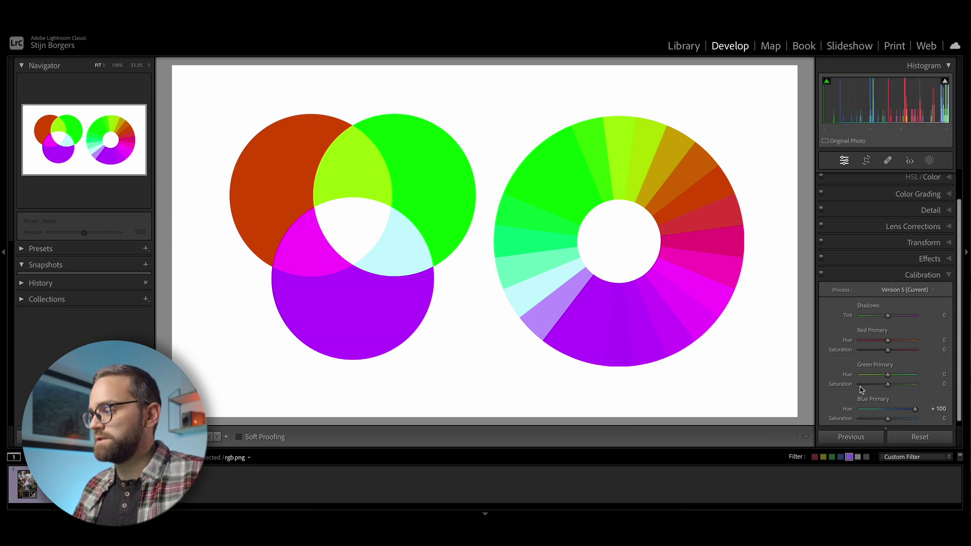
drag(916, 411, 859, 409)
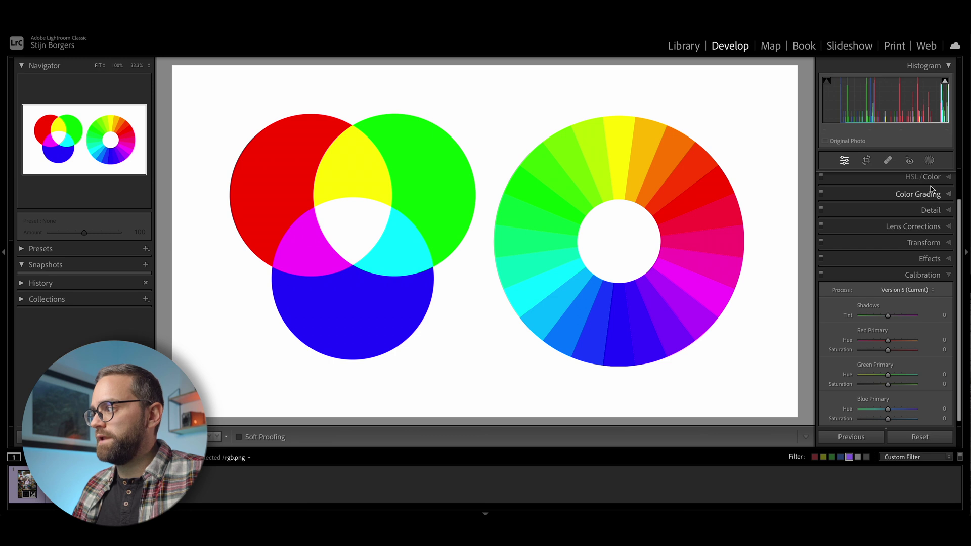
Try HSL Blue Hue at +100 on rgb.png, then reset it to 0
click(932, 180)
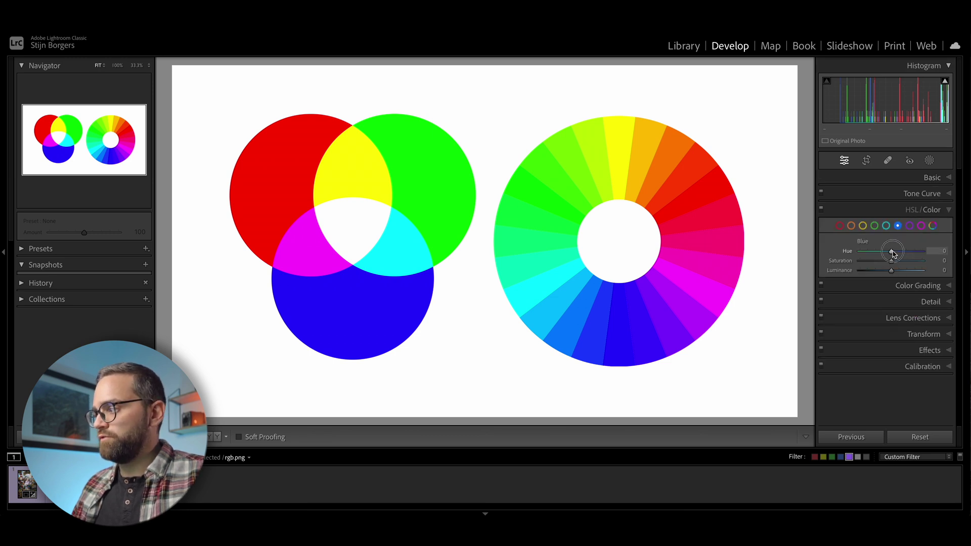
drag(893, 253, 936, 252)
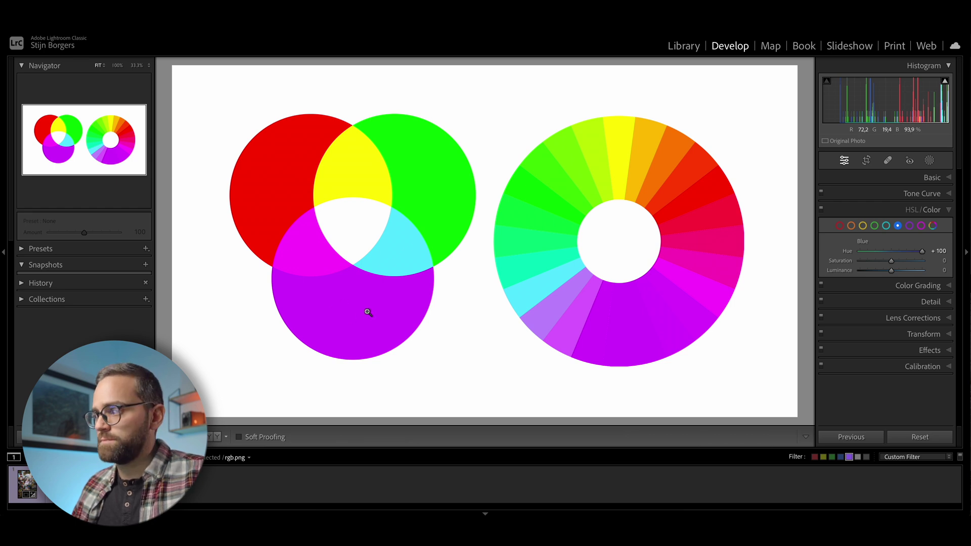
double_click(922, 252)
Set Calibration Blue Primary Hue to +100, turning the test image's blues purple
click(915, 365)
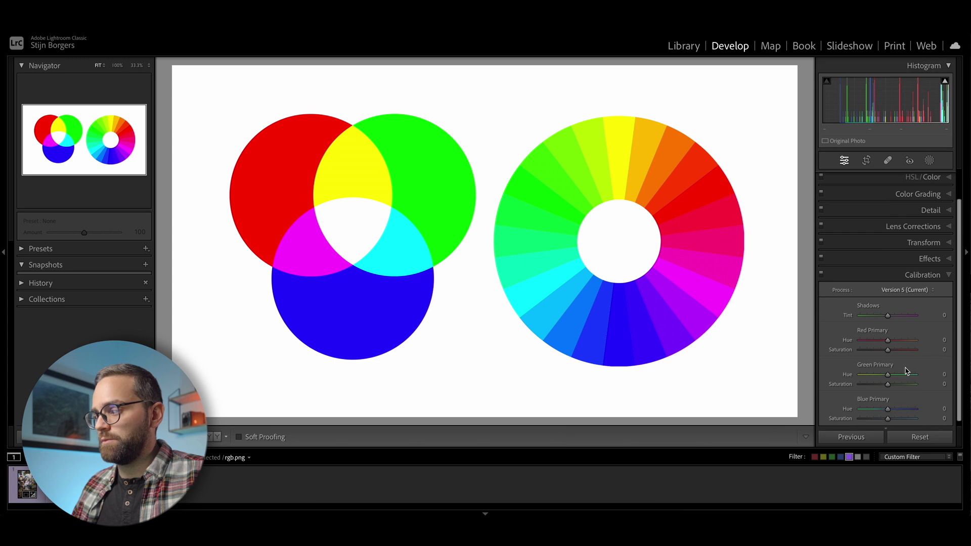
drag(889, 411, 931, 411)
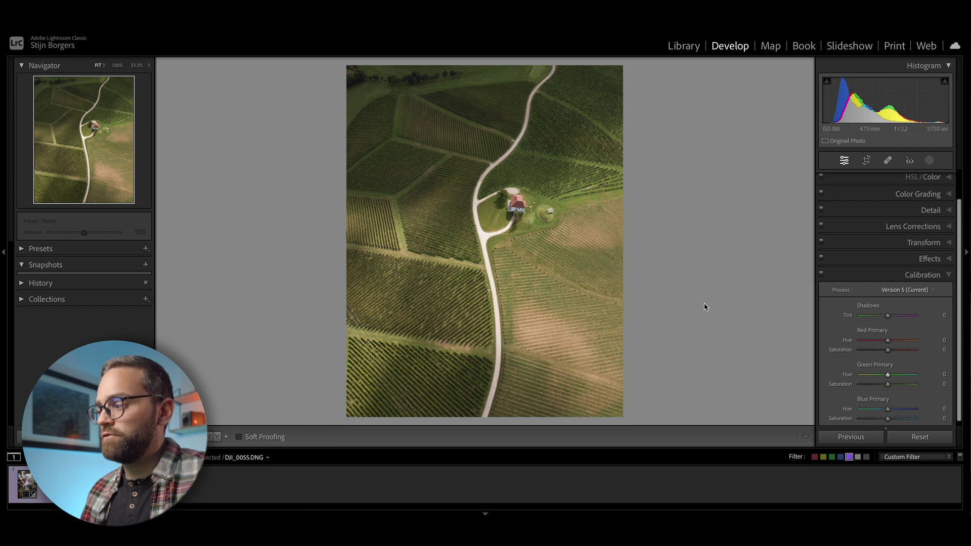
Set the vineyard's Green Primary Hue to -35 and Red Primary Hue to +30
drag(888, 375, 881, 375)
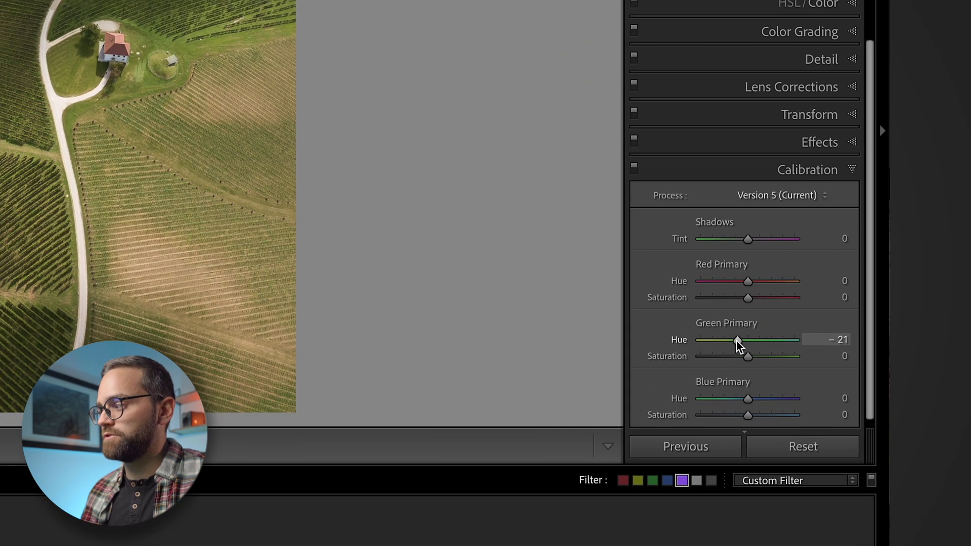
drag(737, 341, 733, 344)
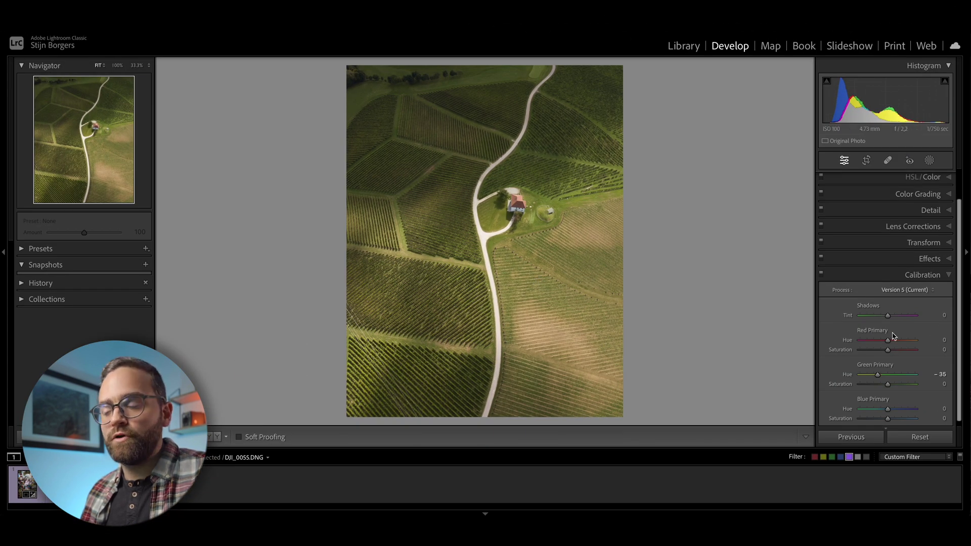
drag(889, 343, 897, 343)
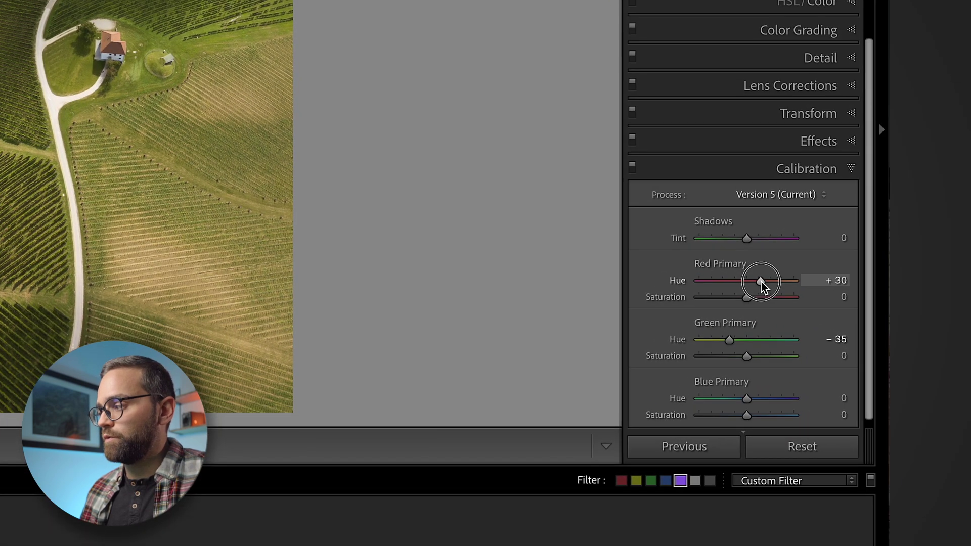
drag(762, 285, 759, 282)
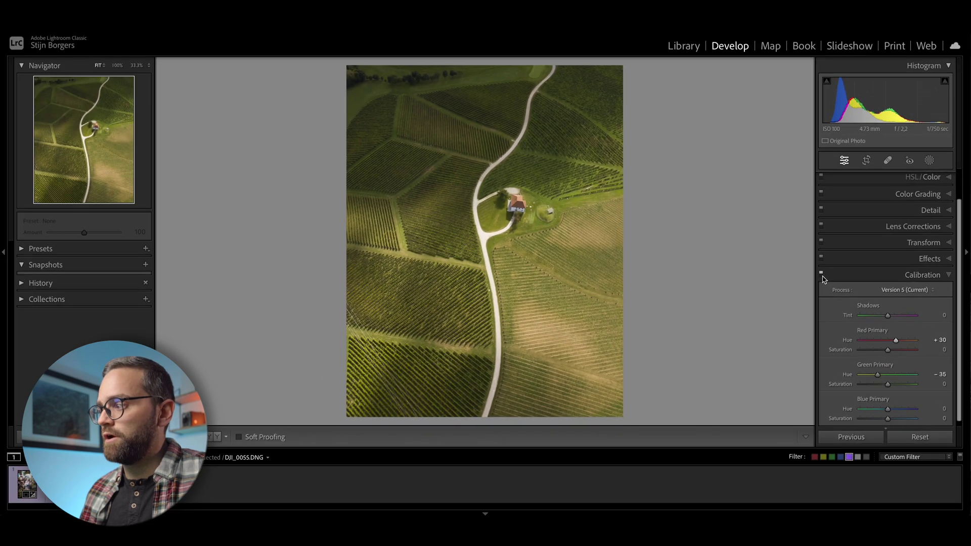
Toggle Calibration off and on twice to compare before and after
click(822, 274)
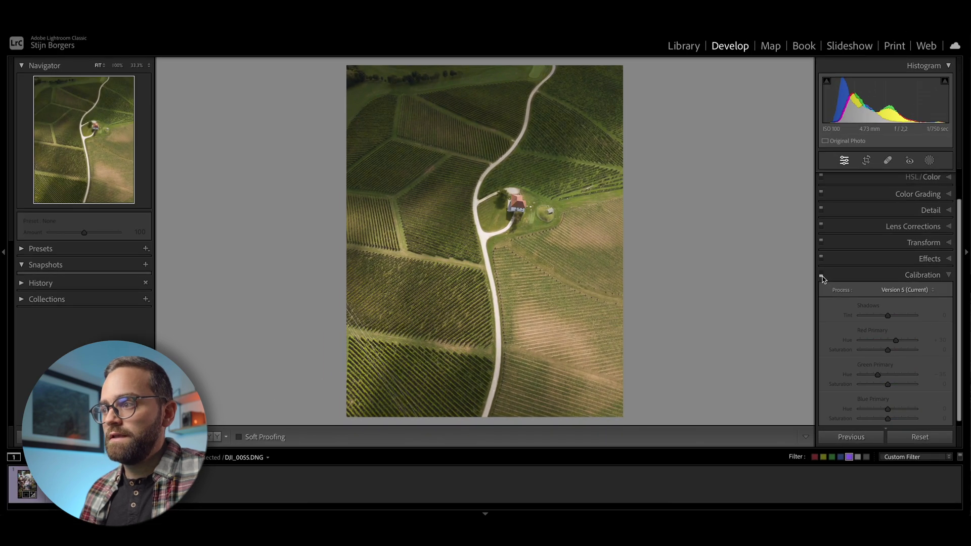
click(822, 276)
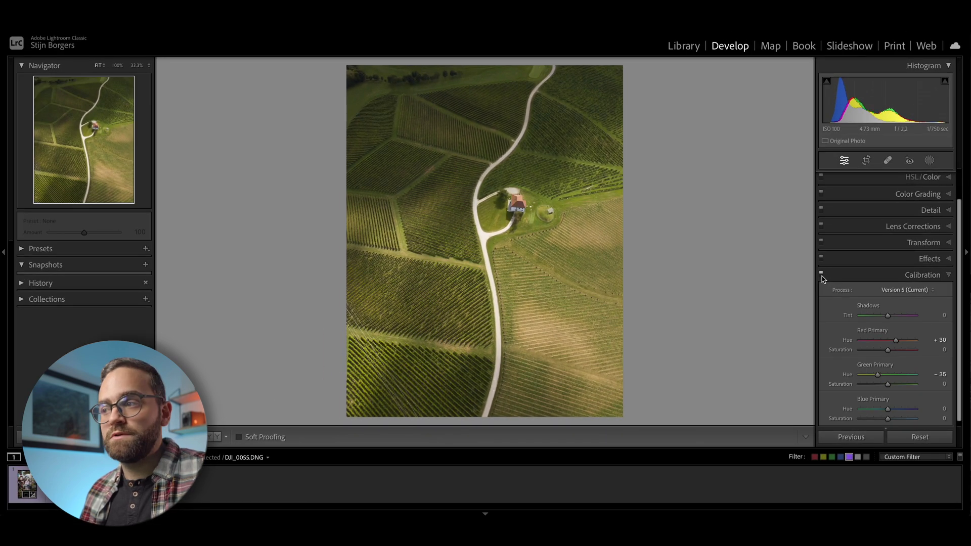
click(821, 276)
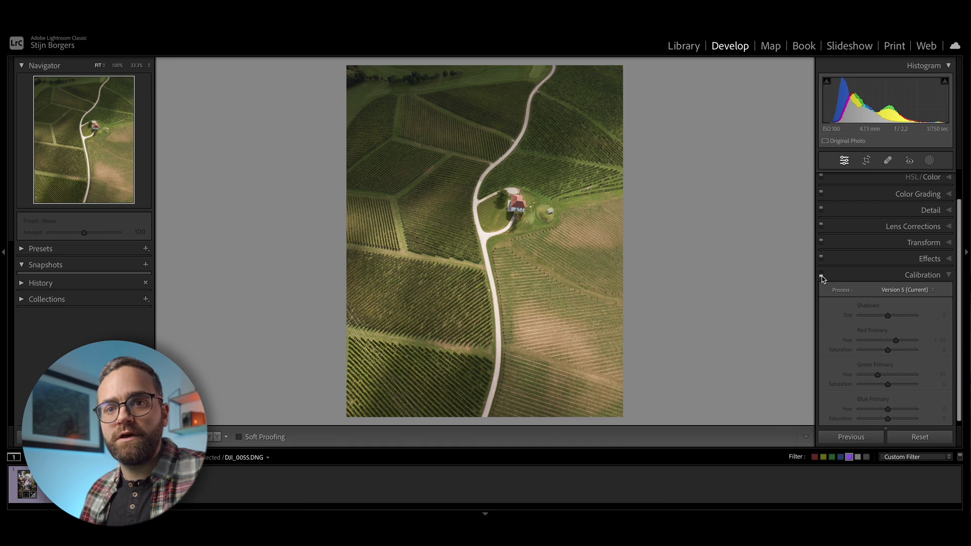
click(821, 276)
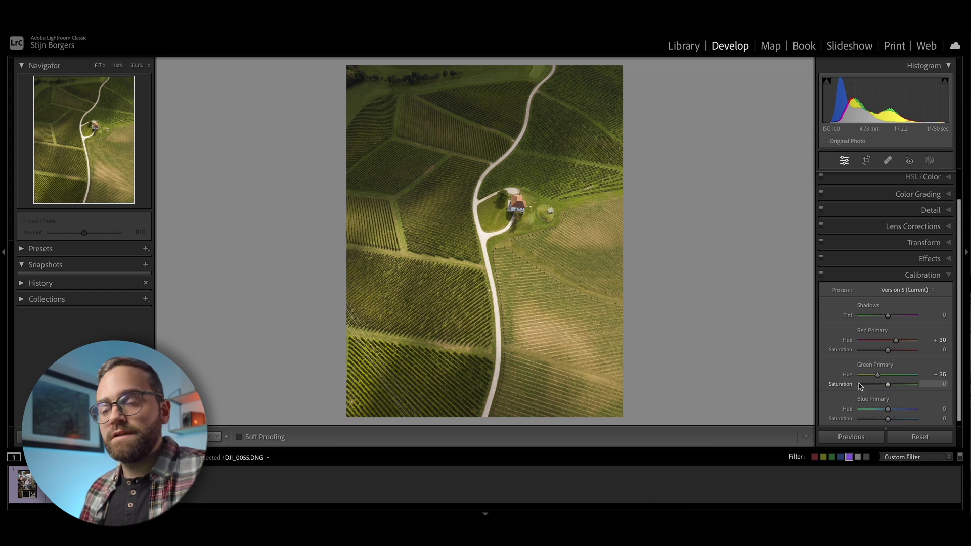
Raise Green Primary Saturation to +23 and Red Primary Saturation to +25, then compare with Calibration toggled
drag(890, 387, 895, 387)
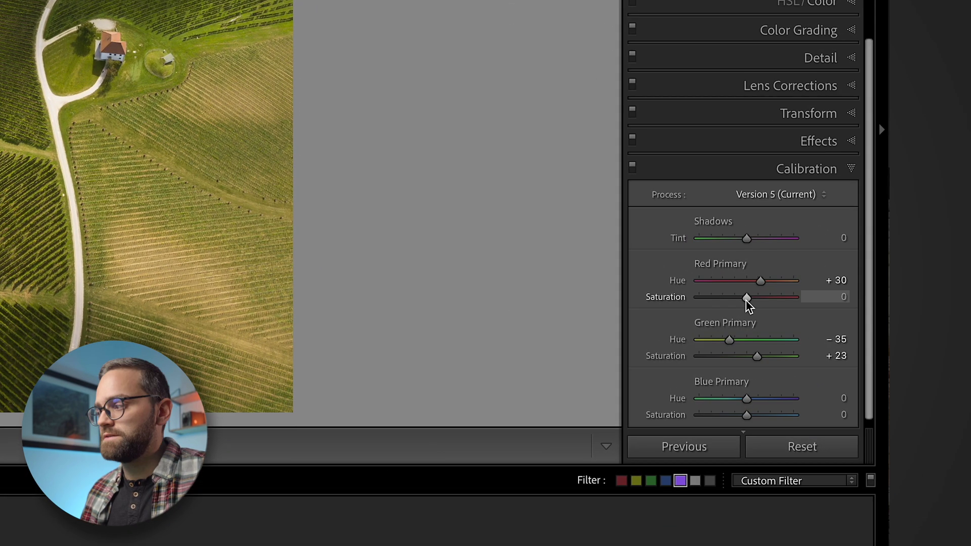
drag(804, 319, 810, 323)
drag(753, 300, 758, 302)
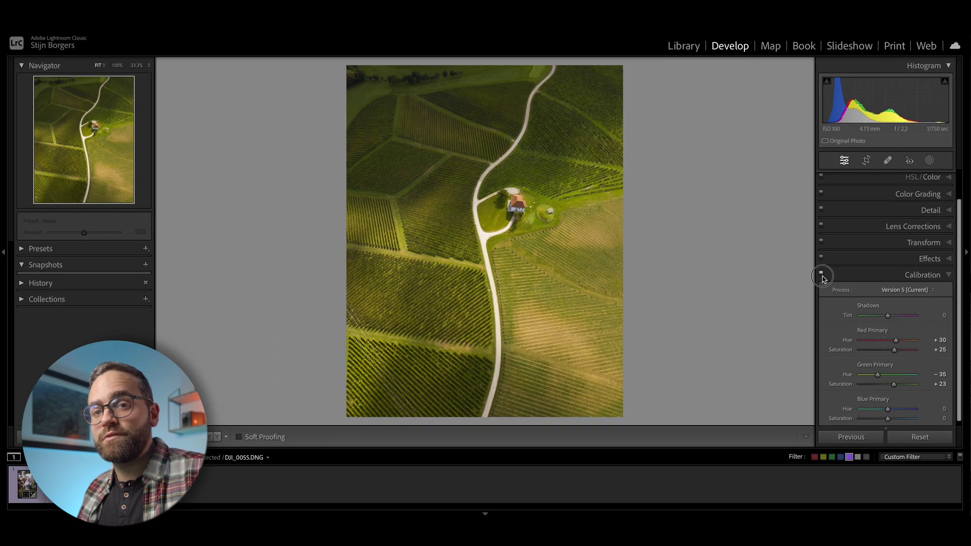
click(807, 268)
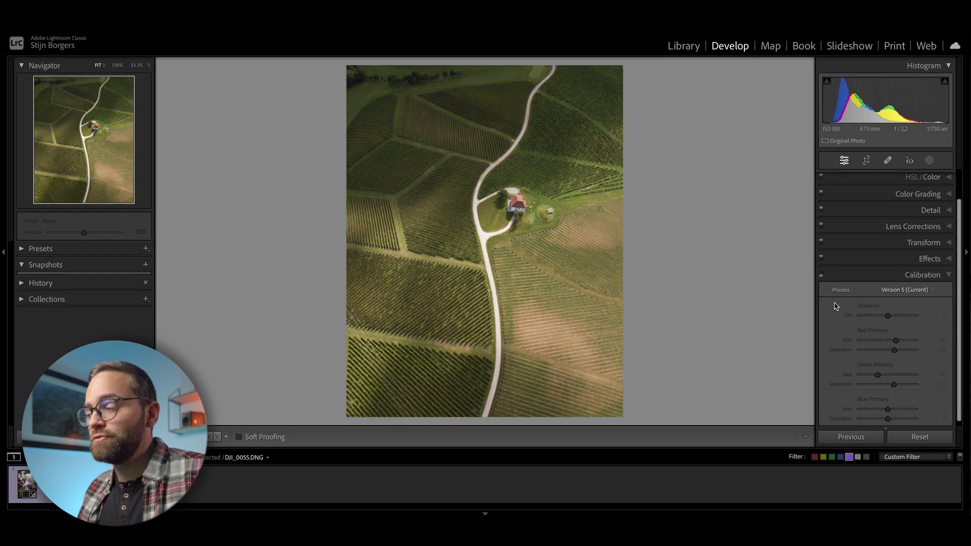
click(807, 268)
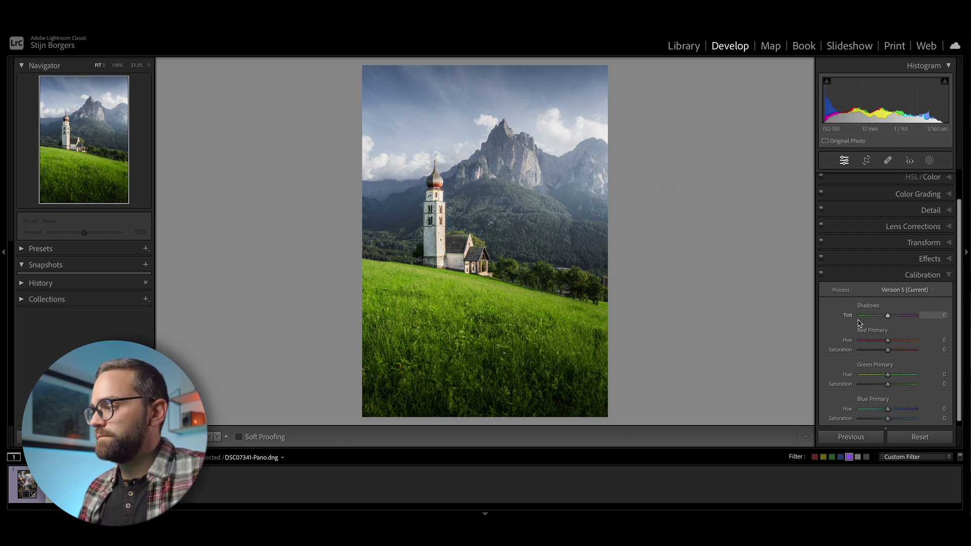
Select the Shadows Tint slider on DSC07341-Pano.dng, still at 0
click(889, 318)
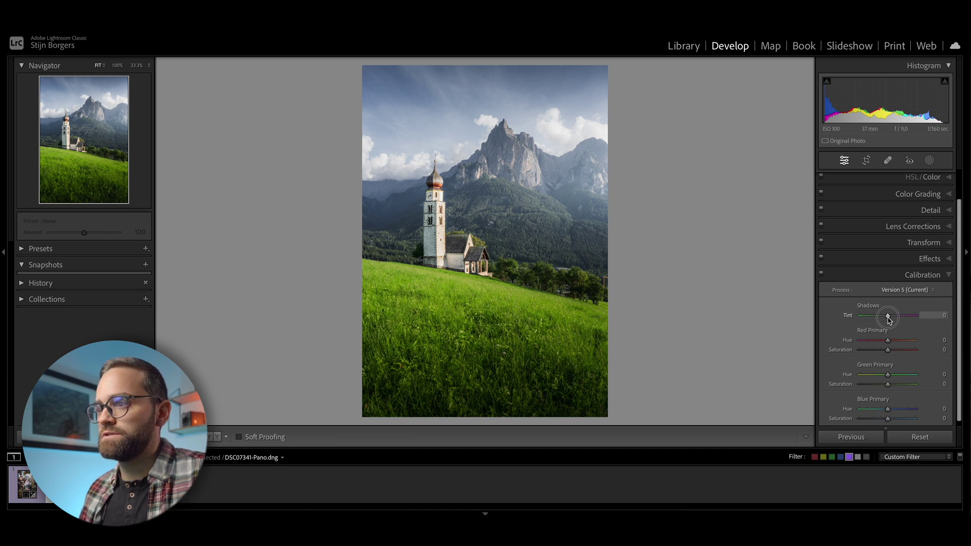
Set Shadows Tint -6, Red Primary Hue +83, Green Primary Hue -79, Blue Primary Hue -86
drag(889, 319, 887, 320)
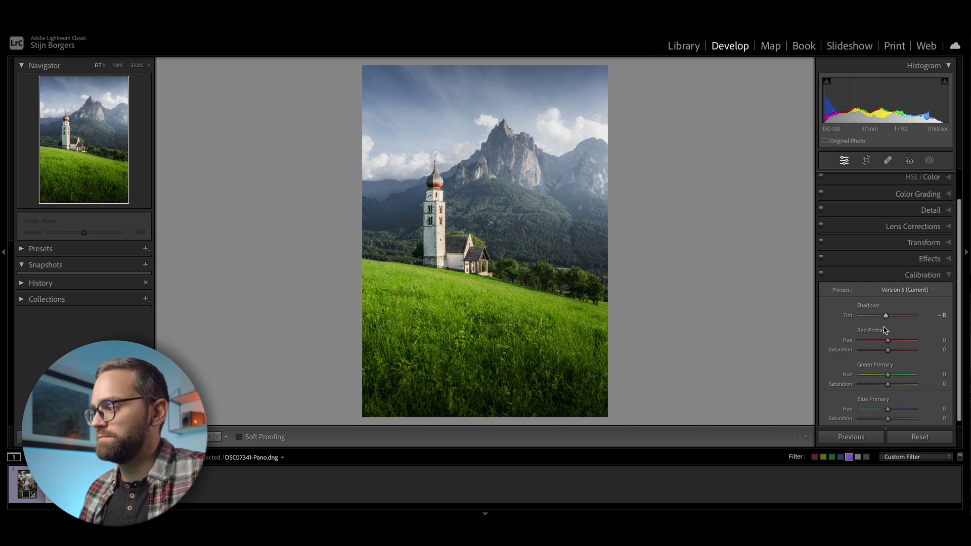
drag(885, 340, 911, 340)
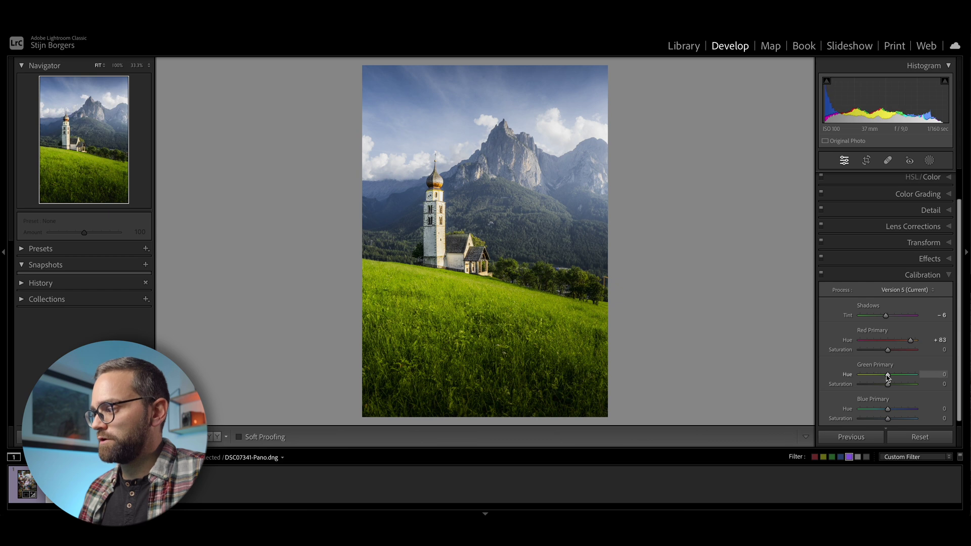
drag(888, 375, 866, 375)
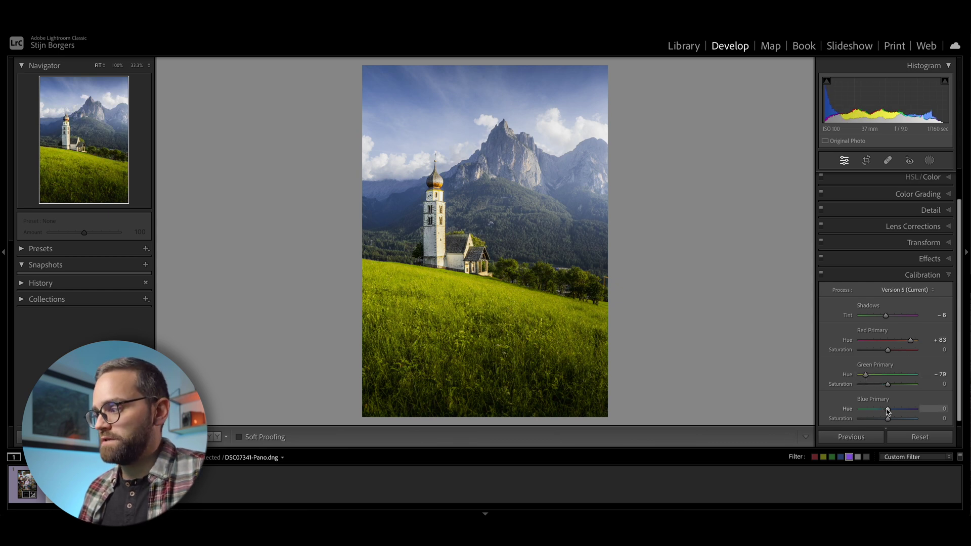
drag(889, 411, 865, 412)
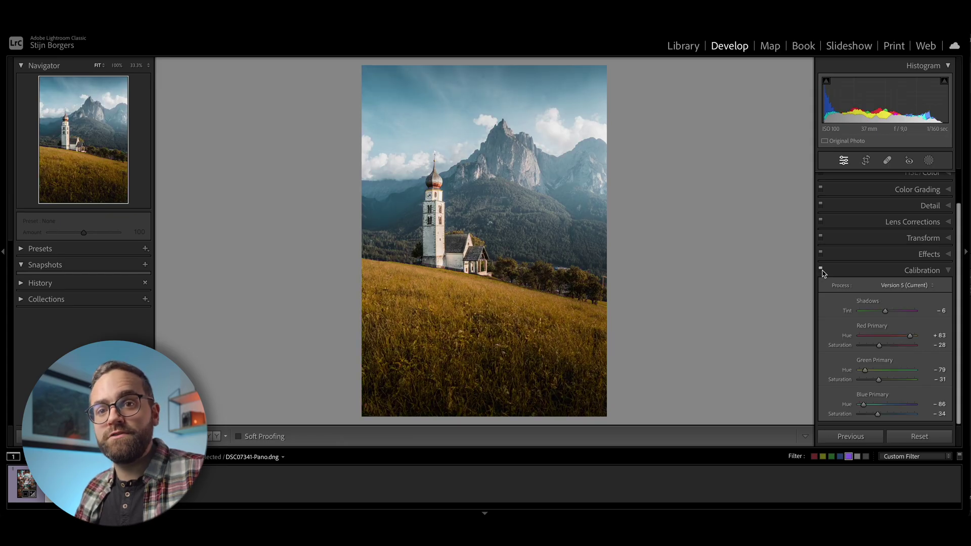
click(821, 270)
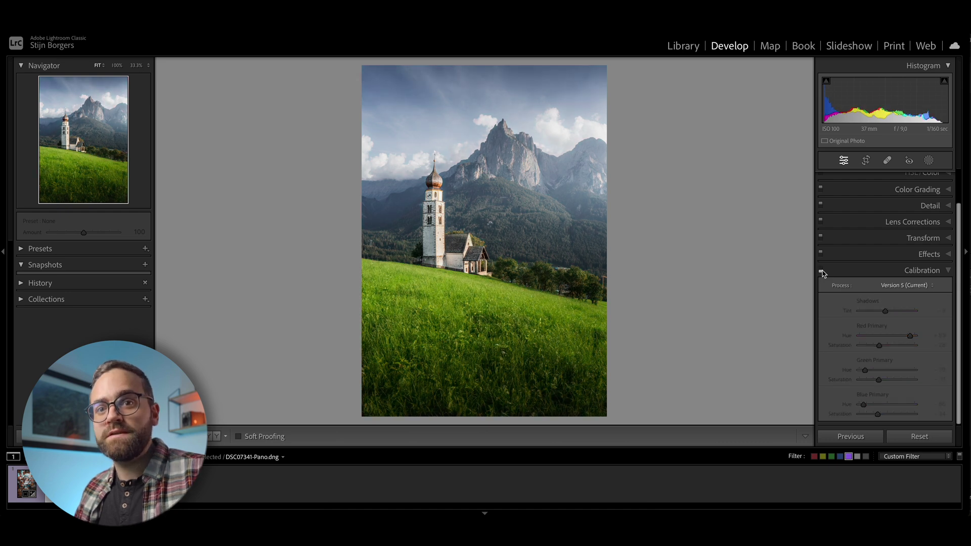
click(821, 270)
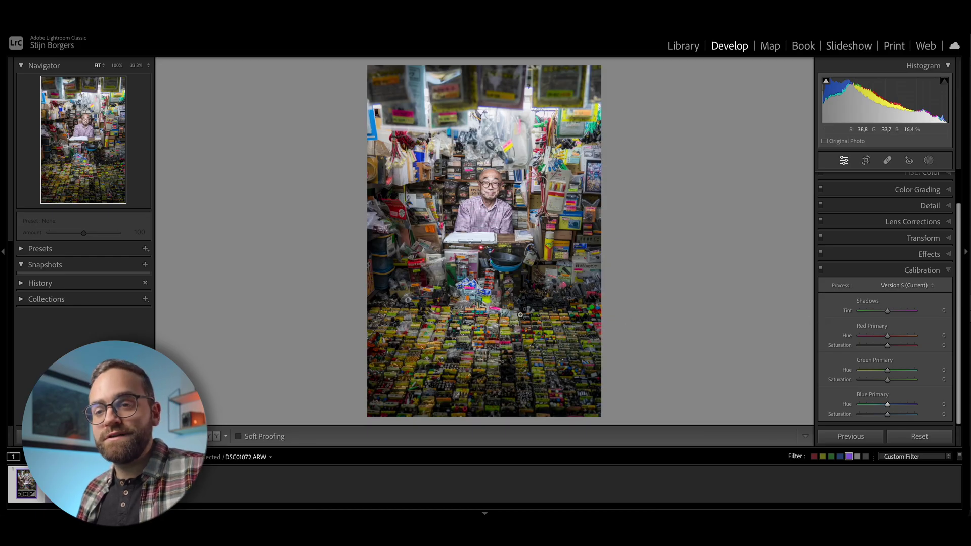
Zoom DSC01072.ARW to 100% and pan toward the shopkeeper and shelves
drag(490, 318, 355, 334)
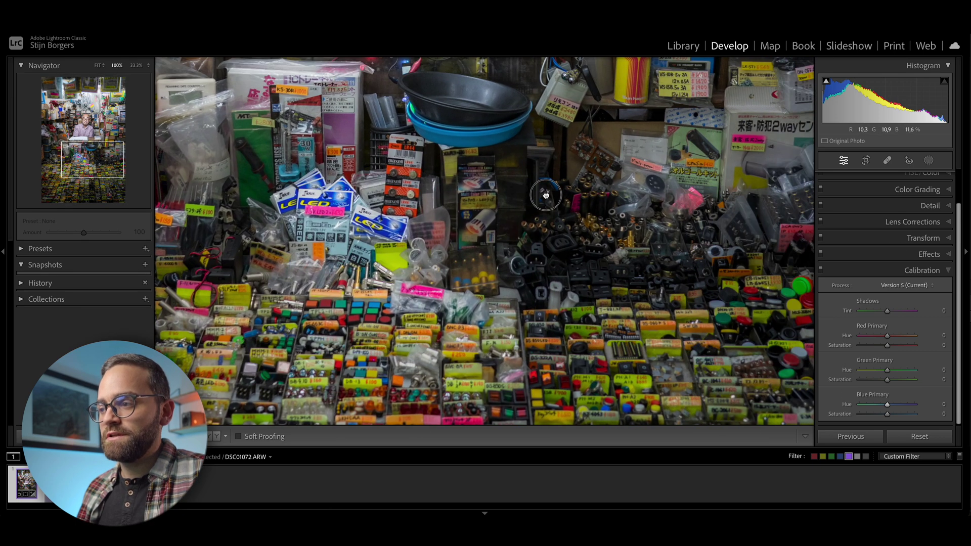
drag(545, 195, 560, 253)
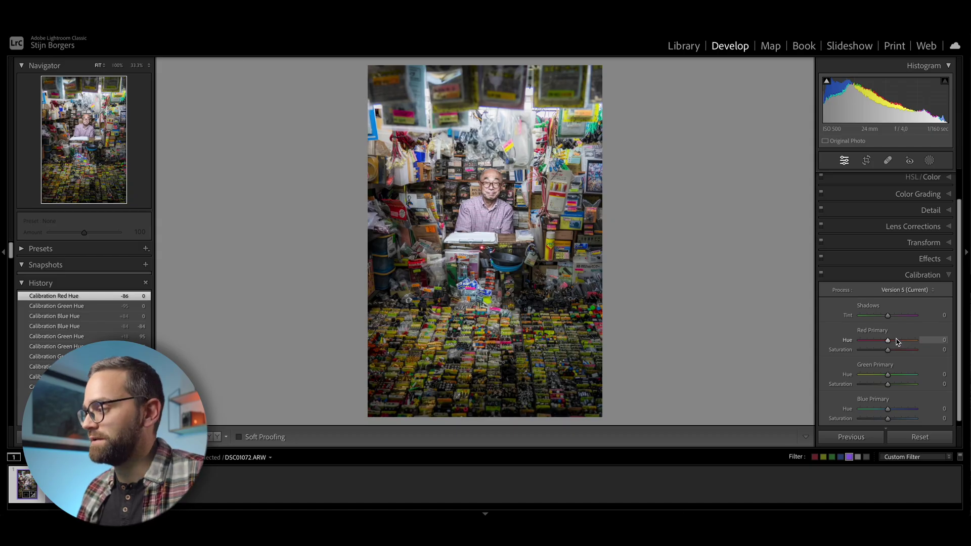
In Calibration, set Red Primary Hue +85, Green Primary Hue +89 and Blue Primary Hue -85
drag(902, 343, 912, 343)
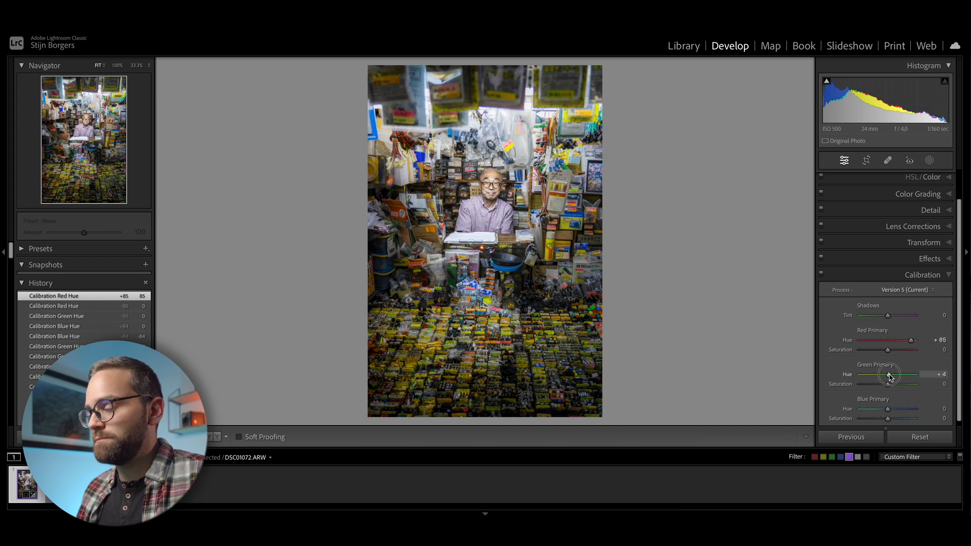
drag(890, 377, 912, 375)
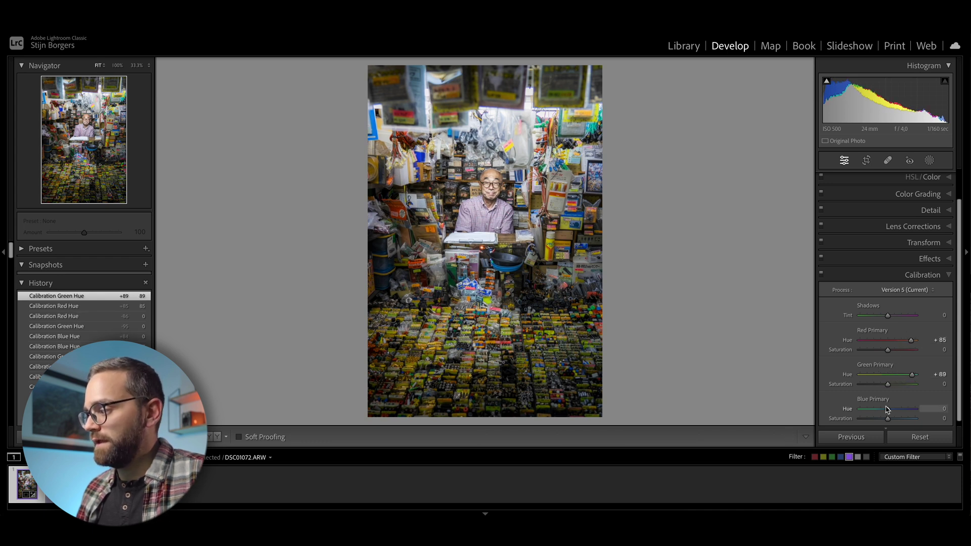
drag(887, 410, 864, 410)
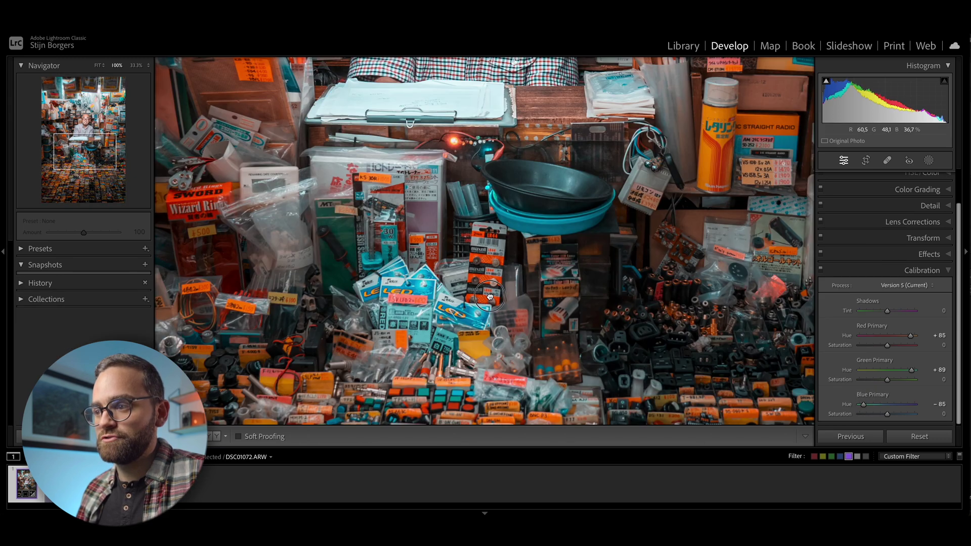
Inspect the recoloured stall goods and counter at 100%, then disable Calibration to compare with the original
mouse_move(638, 303)
mouse_down()
mouse_move(584, 245)
mouse_move(650, 215)
mouse_move(742, 331)
mouse_up()
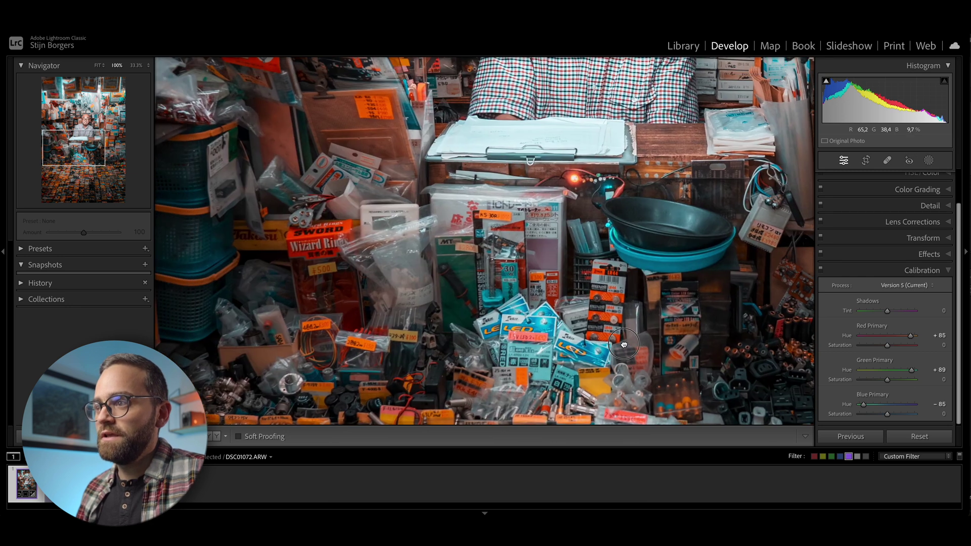
mouse_move(620, 319)
mouse_down()
mouse_move(417, 354)
mouse_move(522, 285)
mouse_up()
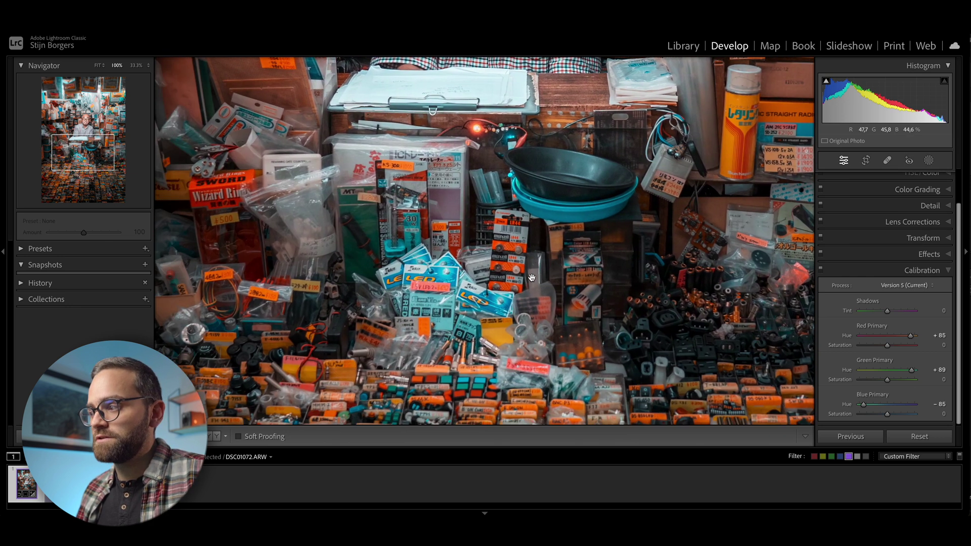
click(820, 271)
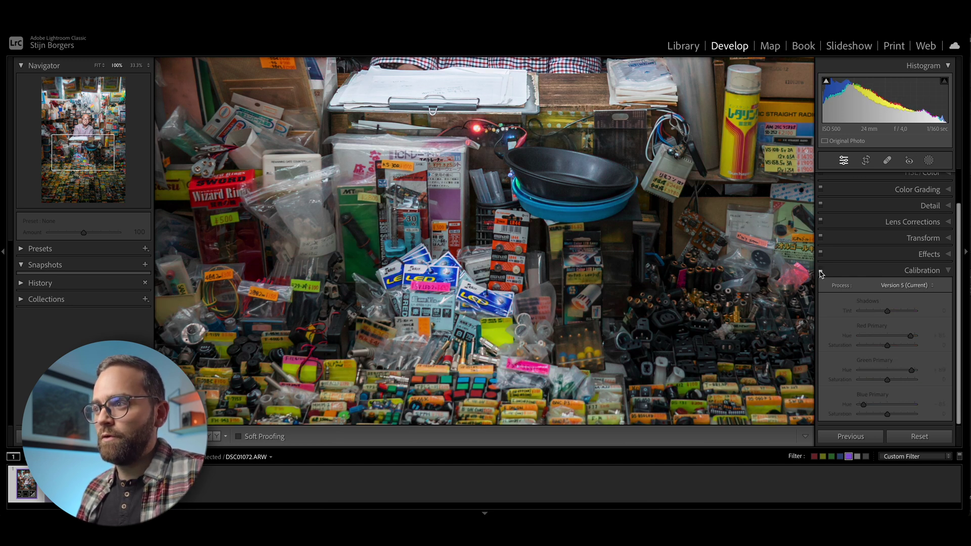
click(821, 271)
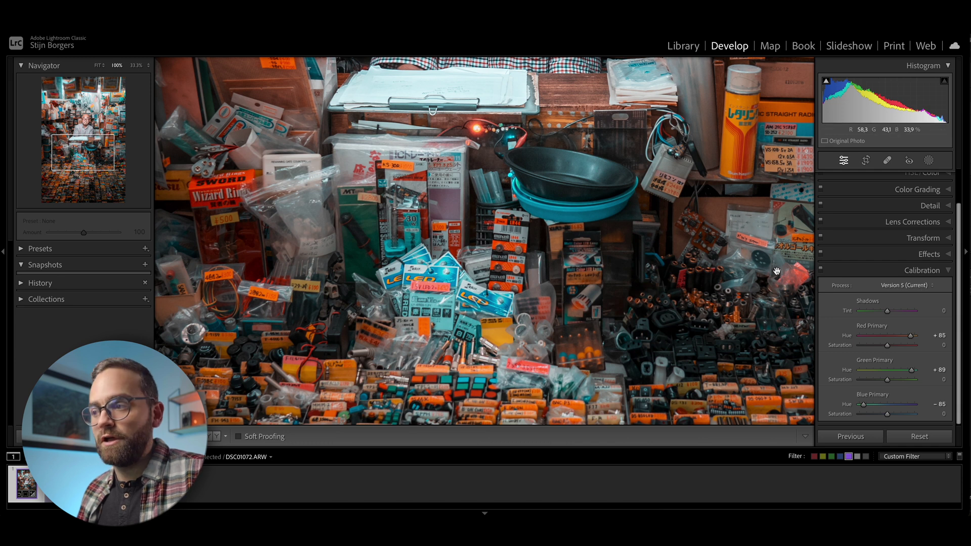